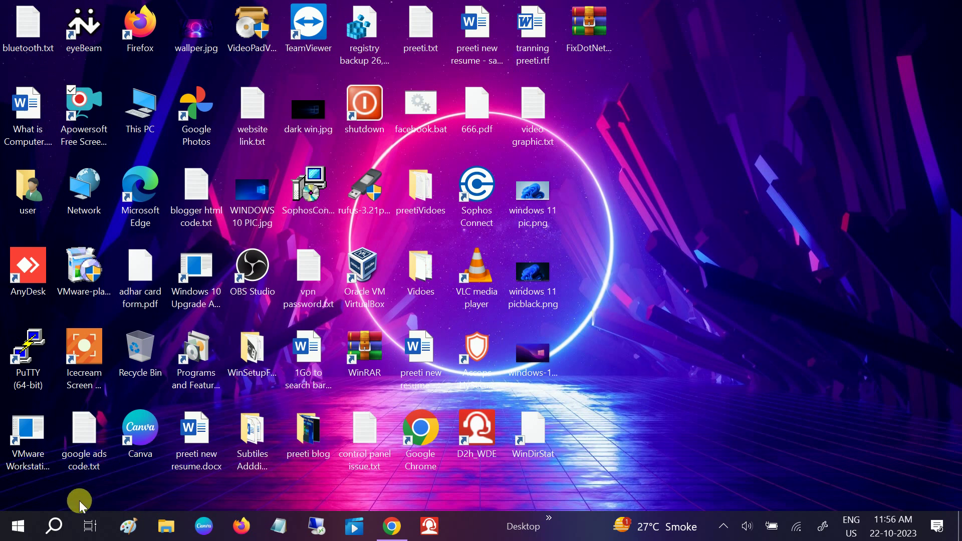
- Find Control Panel via search ('con'), switch to Category view and go to Uninstall a program
left_click(56, 527)
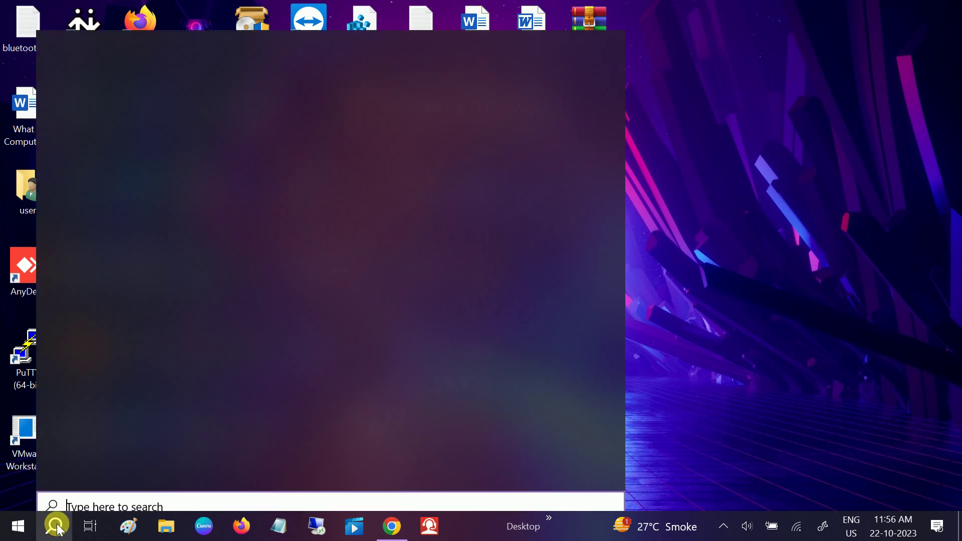
type("con")
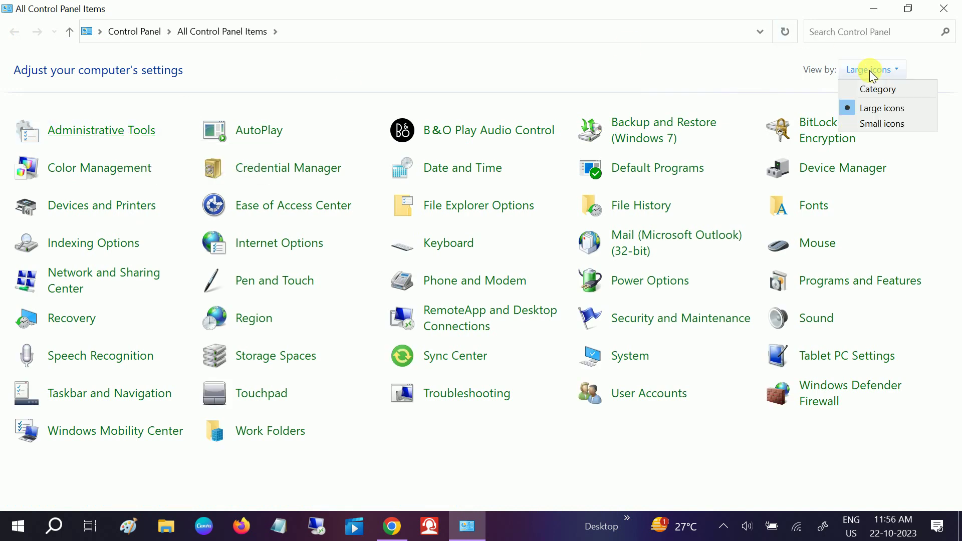
left_click(869, 88)
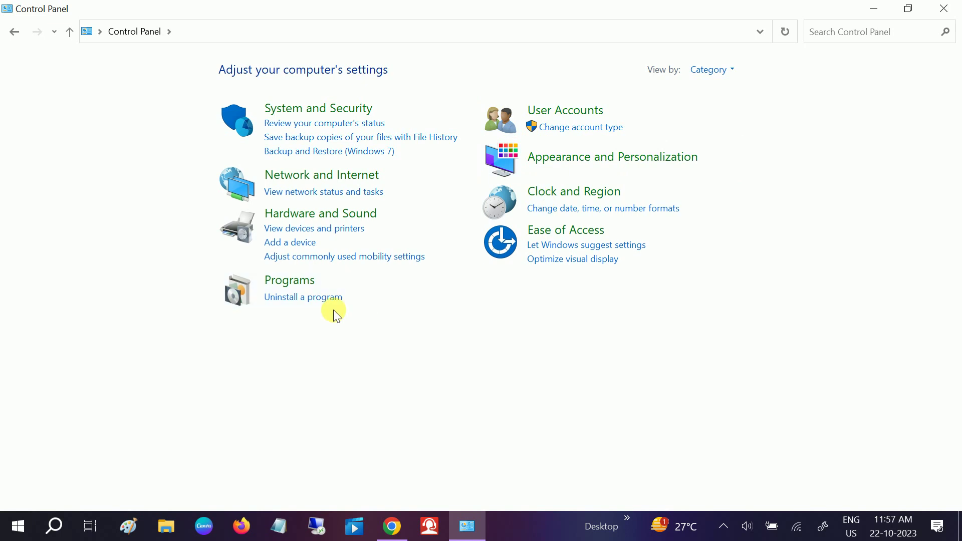
left_click(308, 299)
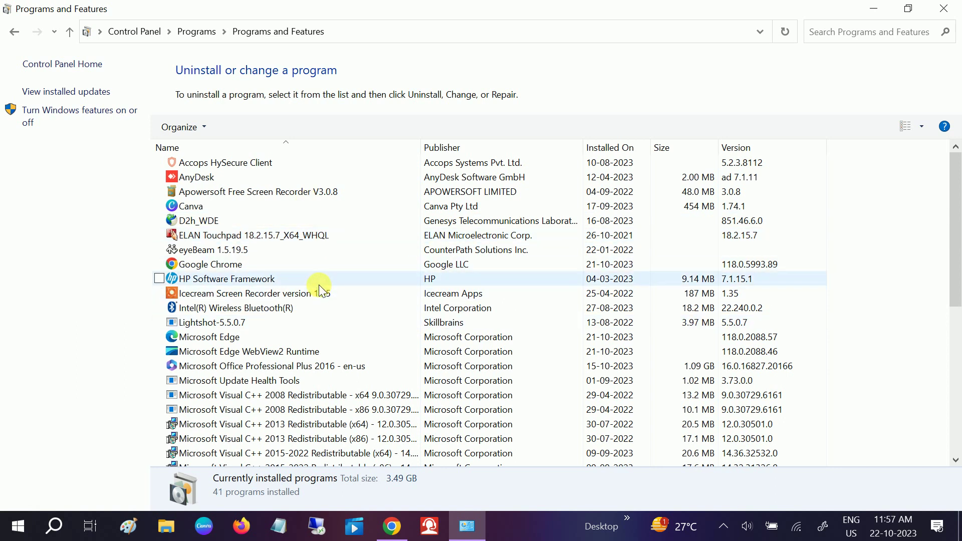
- Scroll down the installed programs and select VMware Workstation 17.0 (VMware, Inc., 1.05 GB)
scroll(321, 288, "down", 4)
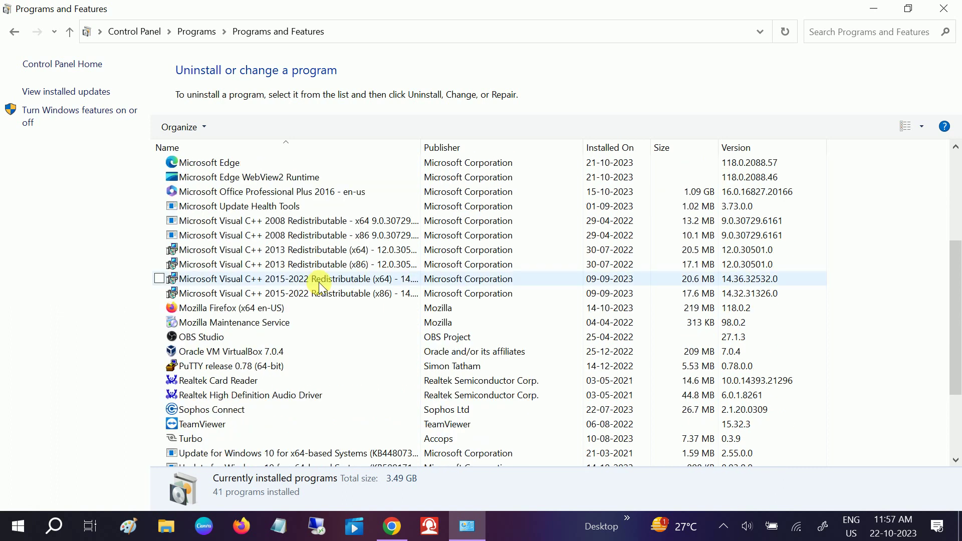
scroll(320, 287, "down", 2)
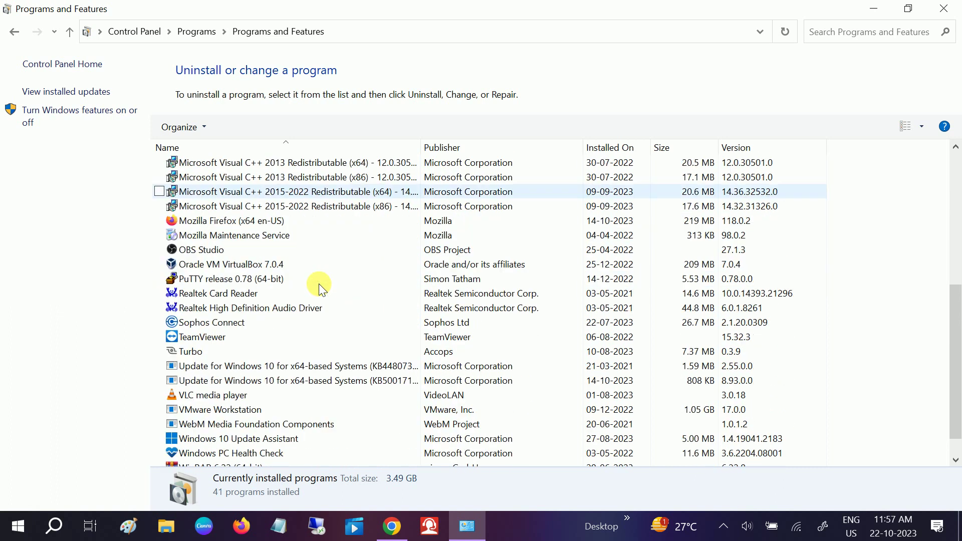
scroll(350, 272, "down", 1)
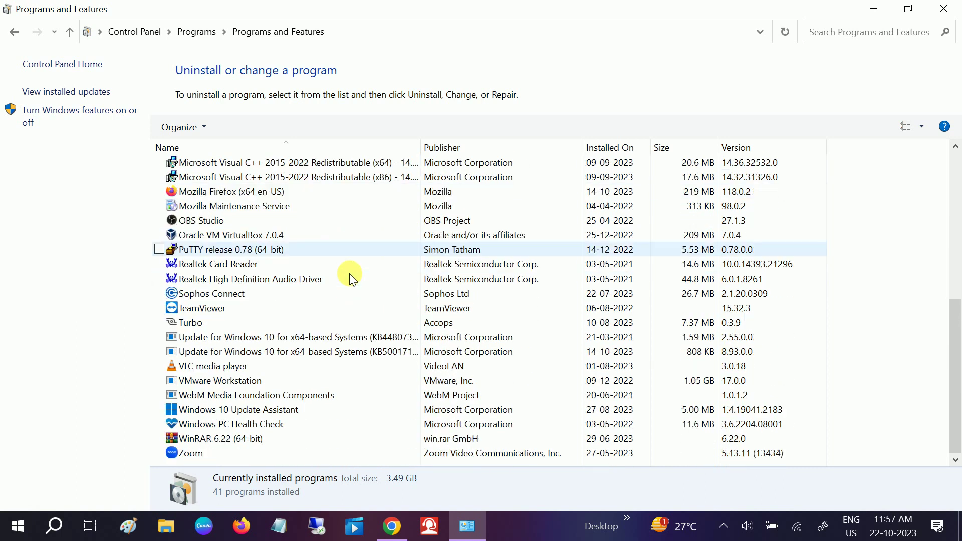
left_click(225, 385)
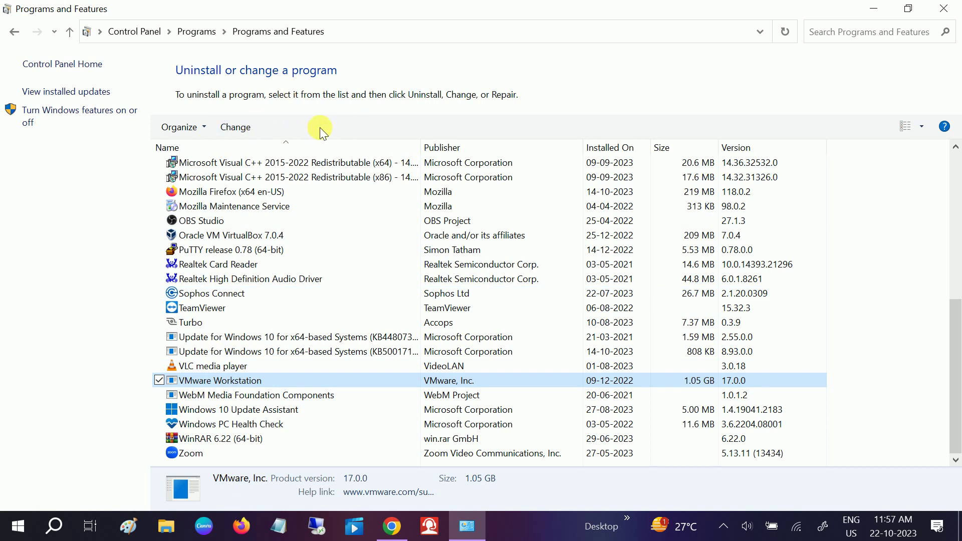
- In VMware Workstation Pro Setup choose Remove, keeping configuration and licence, and start the removal
left_click(236, 129)
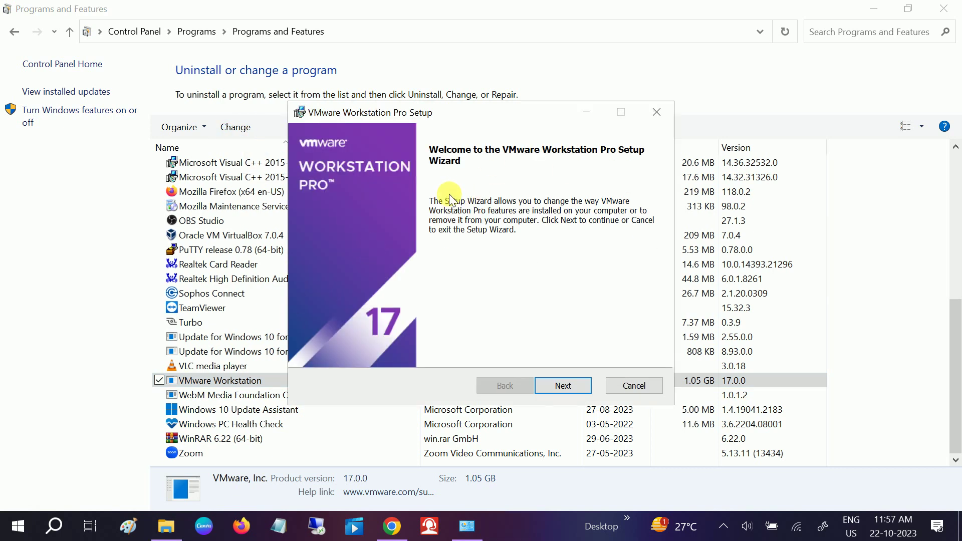
left_click(562, 385)
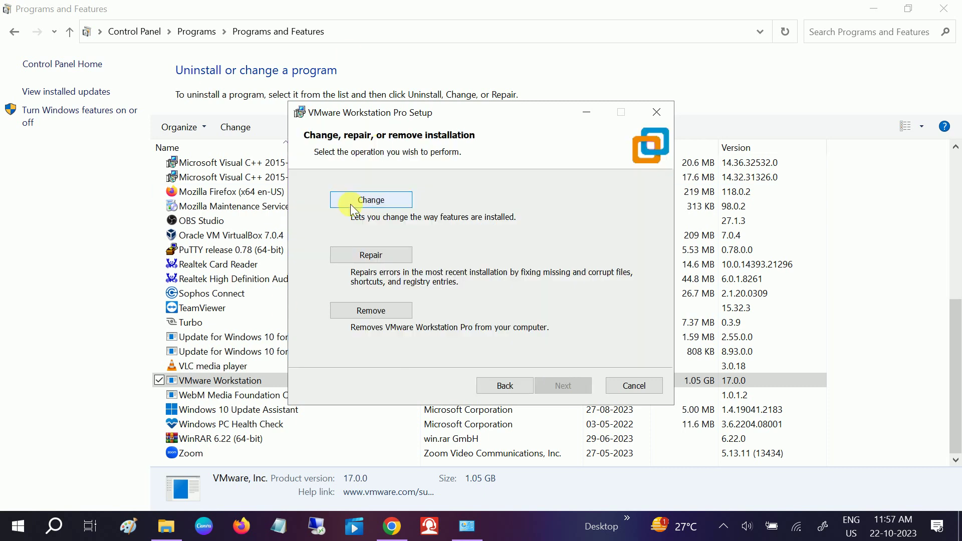
left_click(374, 315)
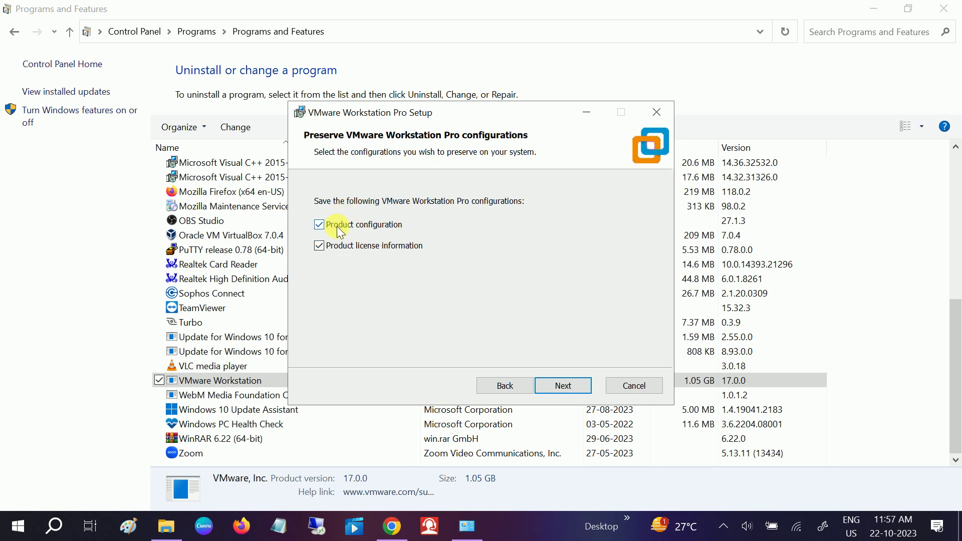
left_click(552, 389)
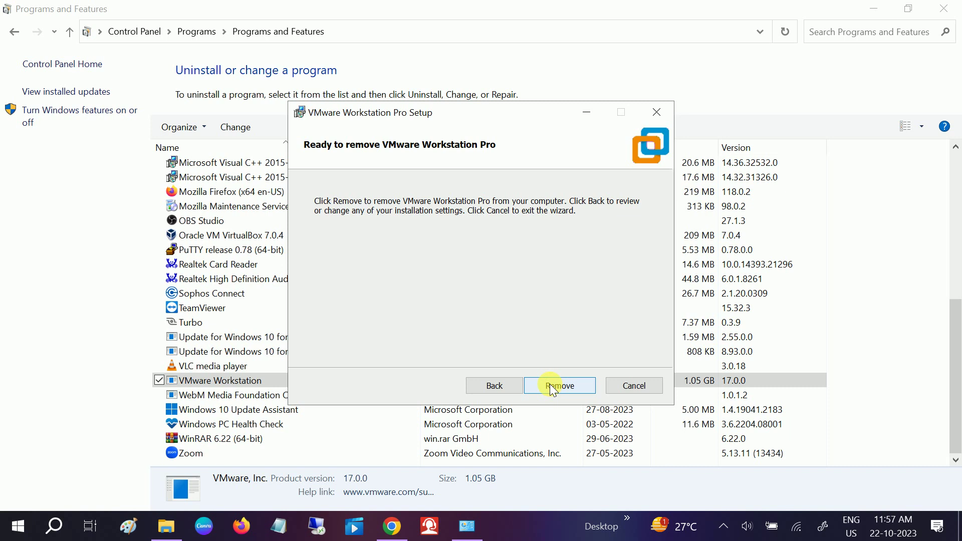
left_click(553, 391)
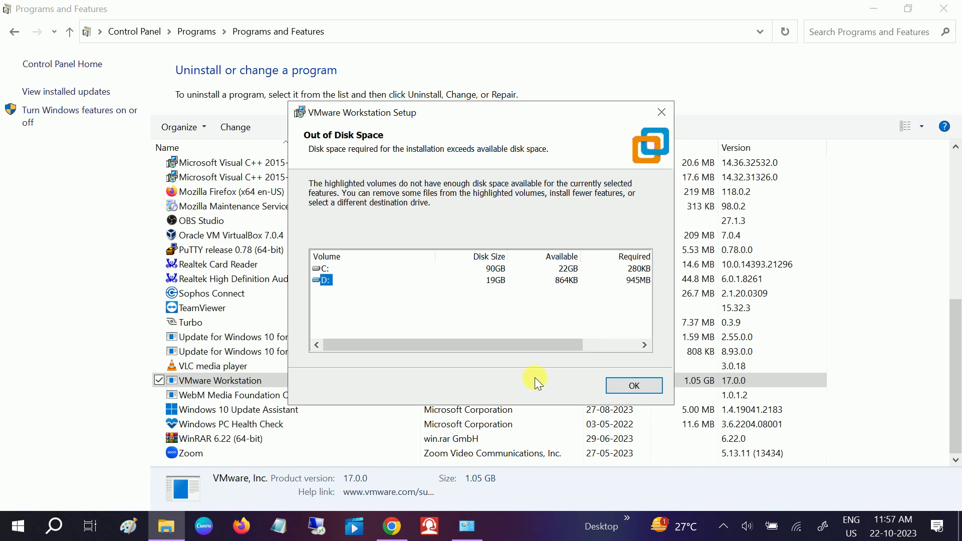
left_click_drag(458, 340, 391, 344)
left_click(640, 386)
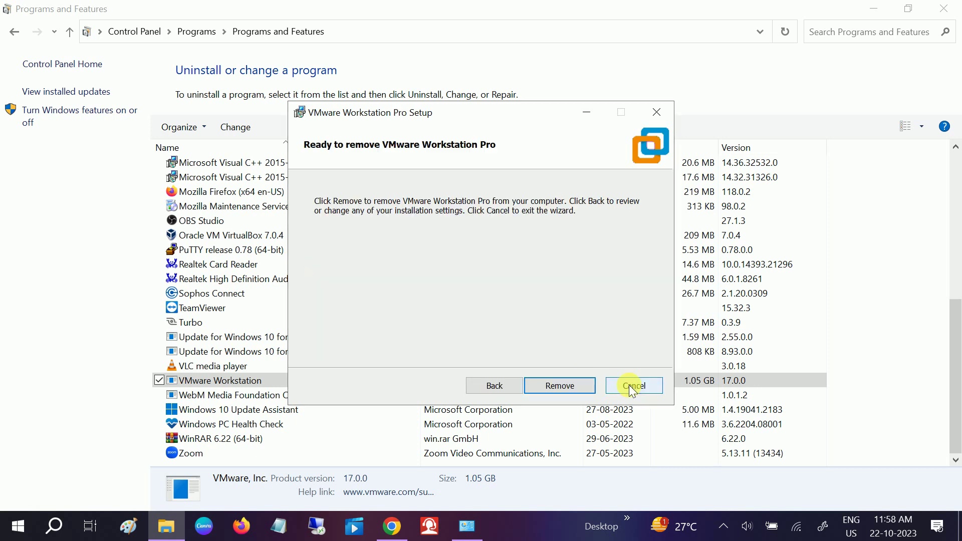
left_click(561, 386)
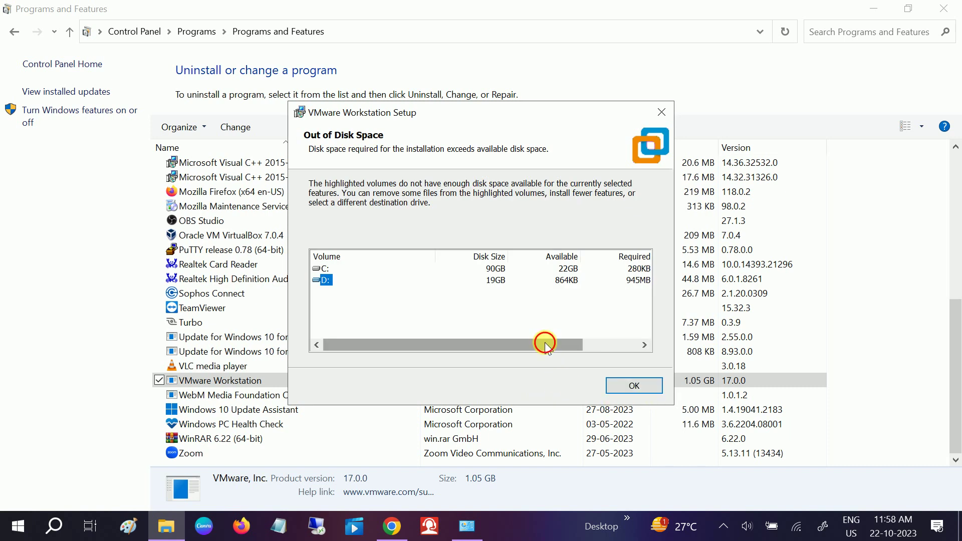
left_click_drag(543, 341, 423, 350)
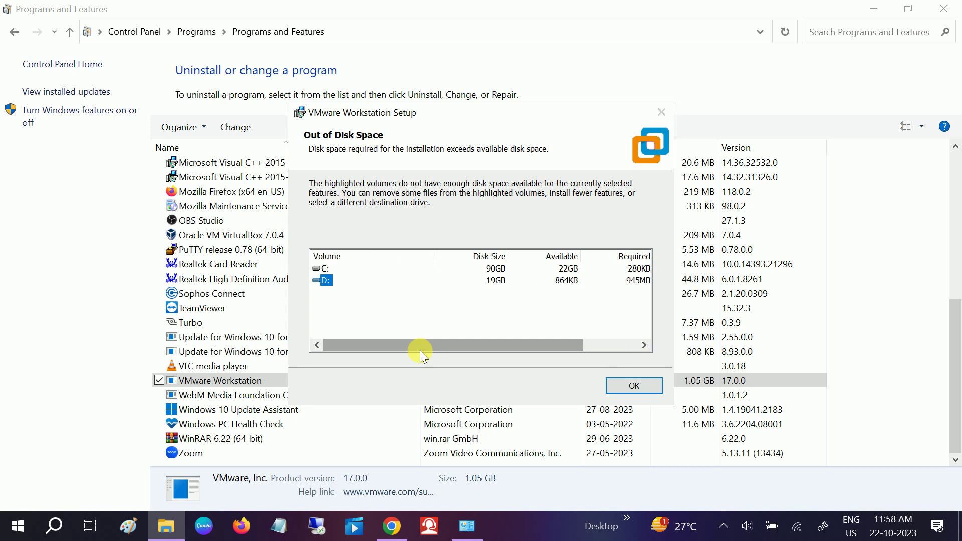
left_click(634, 387)
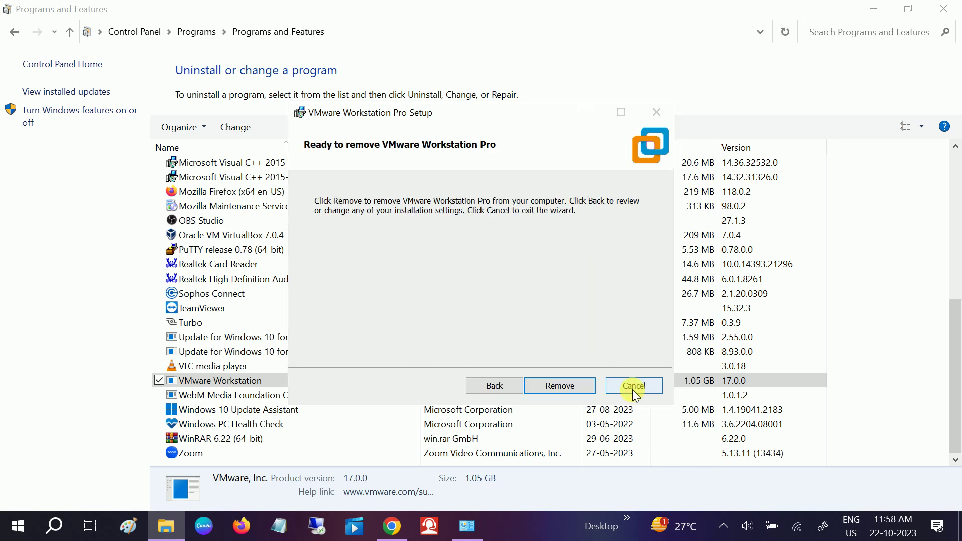
left_click(565, 386)
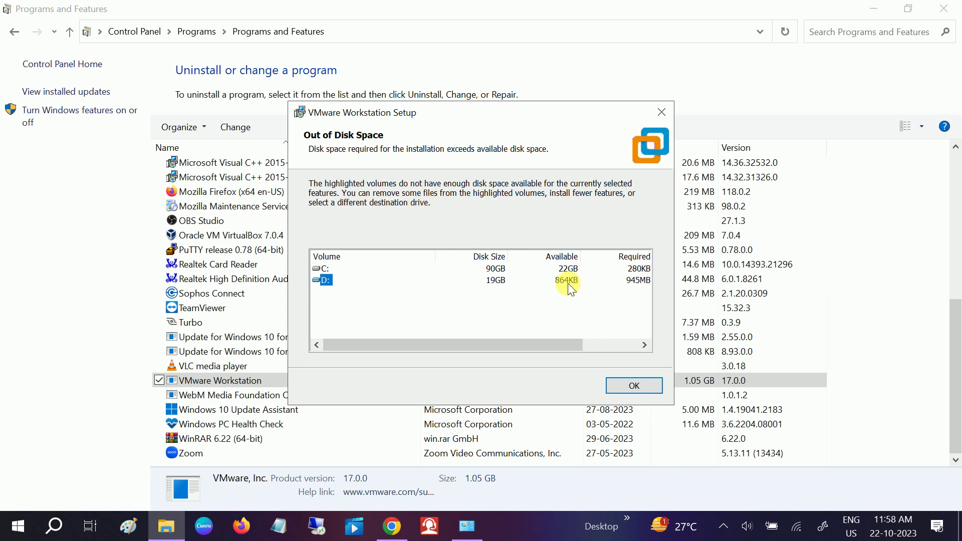
left_click(172, 533)
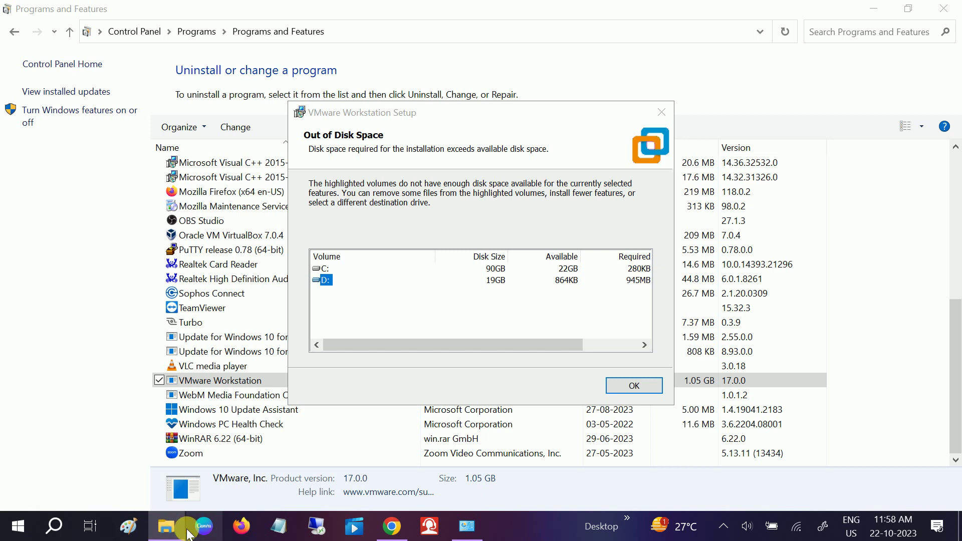
left_click(187, 535)
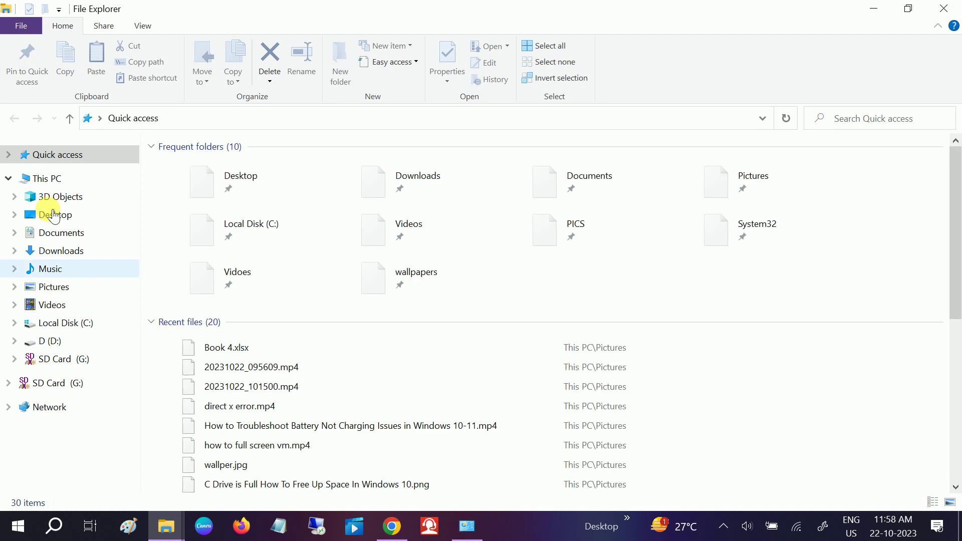
- Cut the Ms office - 2019 folder from drive D:
left_click(45, 179)
double_click(477, 279)
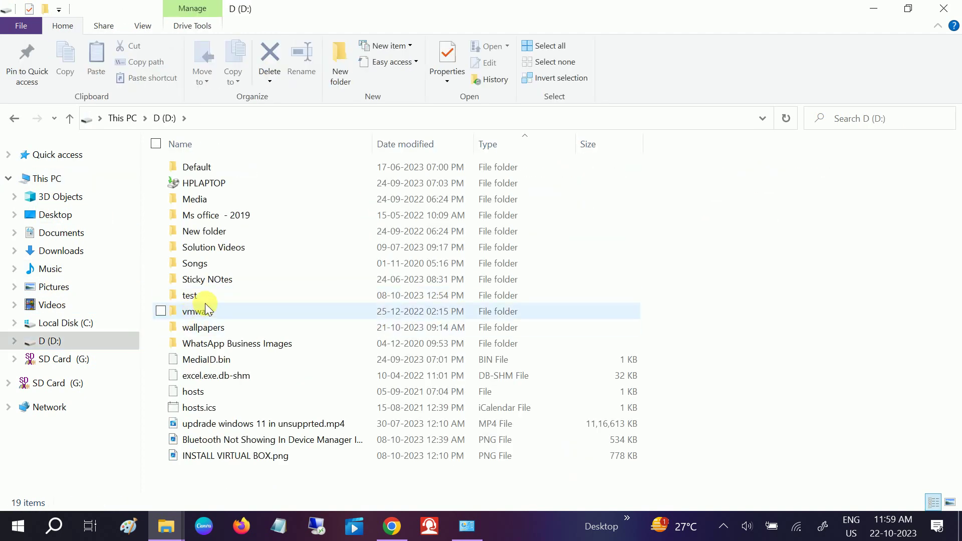
left_click(239, 215)
right_click(238, 215)
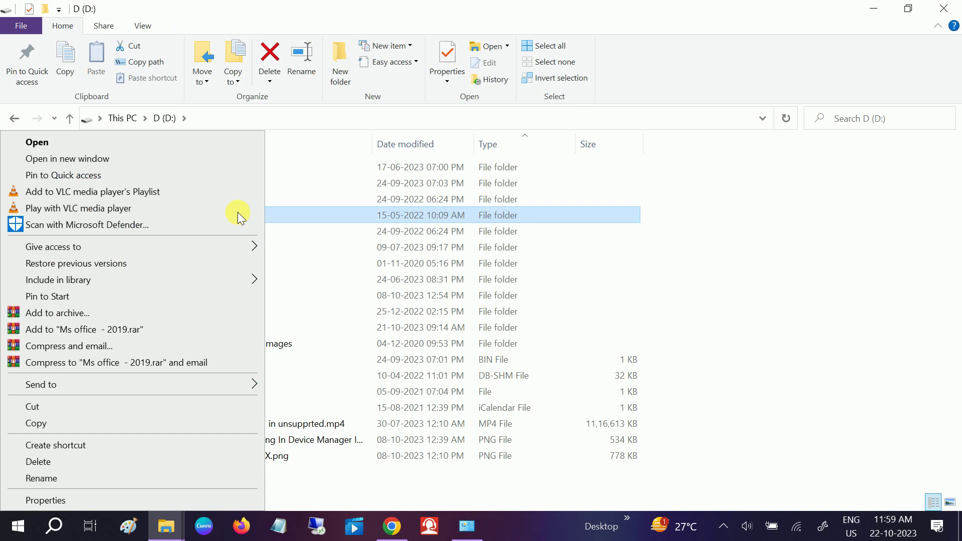
left_click(41, 408)
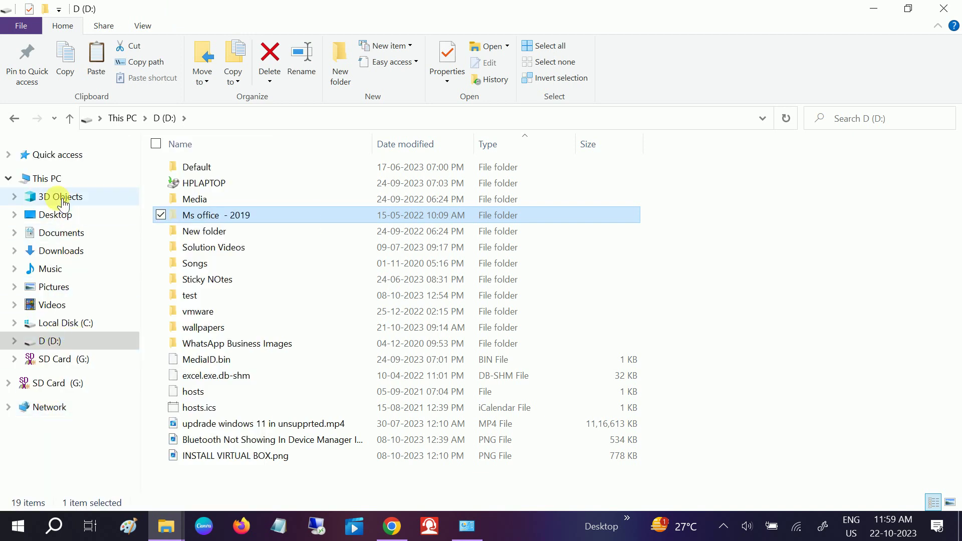
- Paste the folder into Local Disk (C:), then return to Programs and Features
left_click(47, 178)
double_click(248, 271)
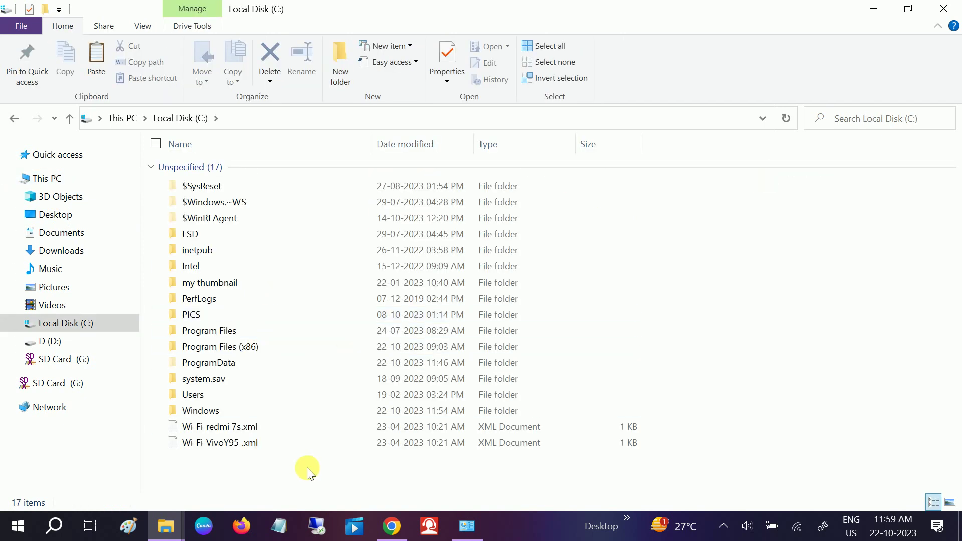
key("ctrl+v")
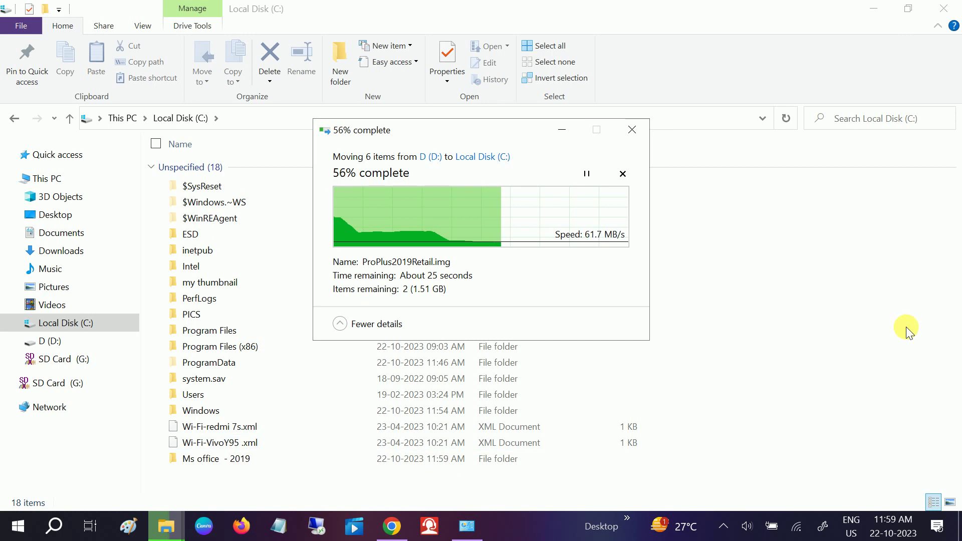
left_click(471, 535)
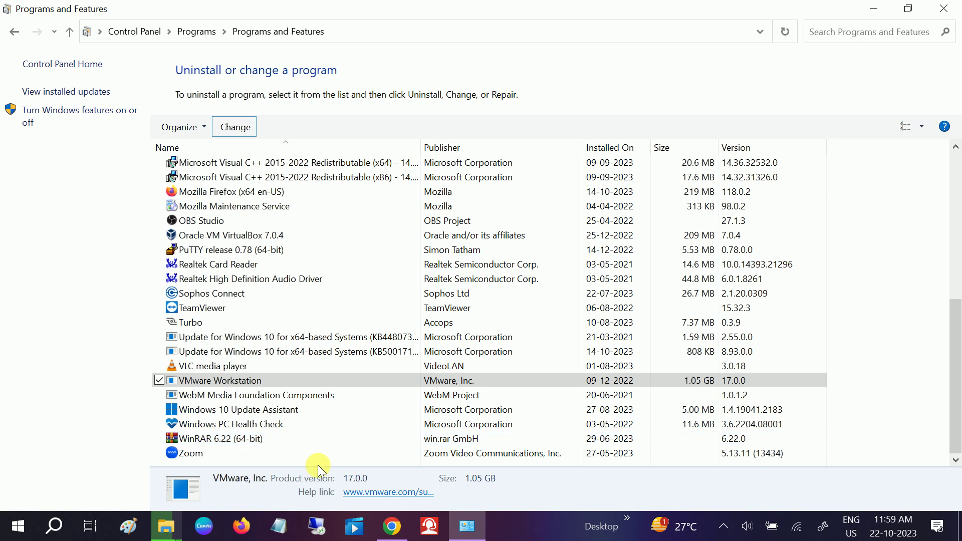
- Check the D:-to-C: move progress, then return to the VMware Out of Disk Space warning
mouse_move(470, 533)
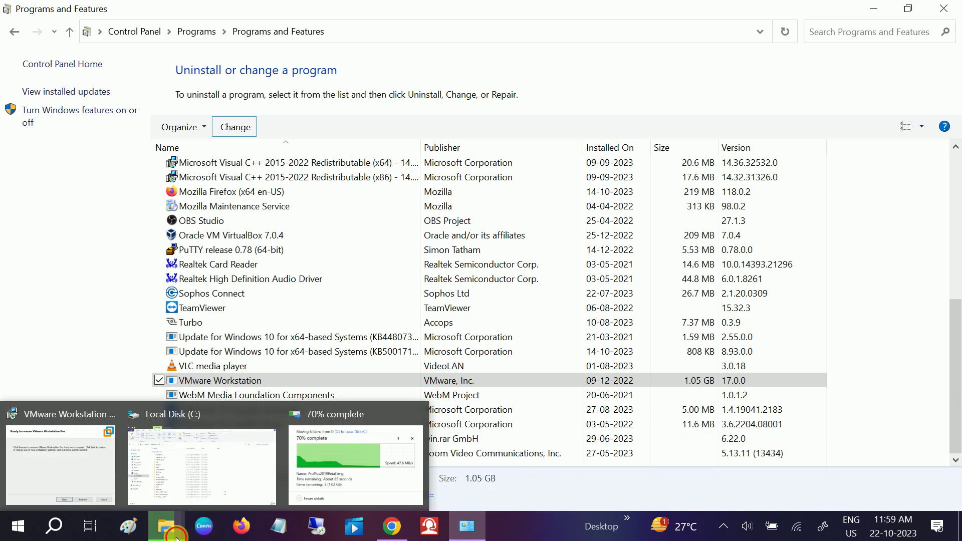
left_click(333, 479)
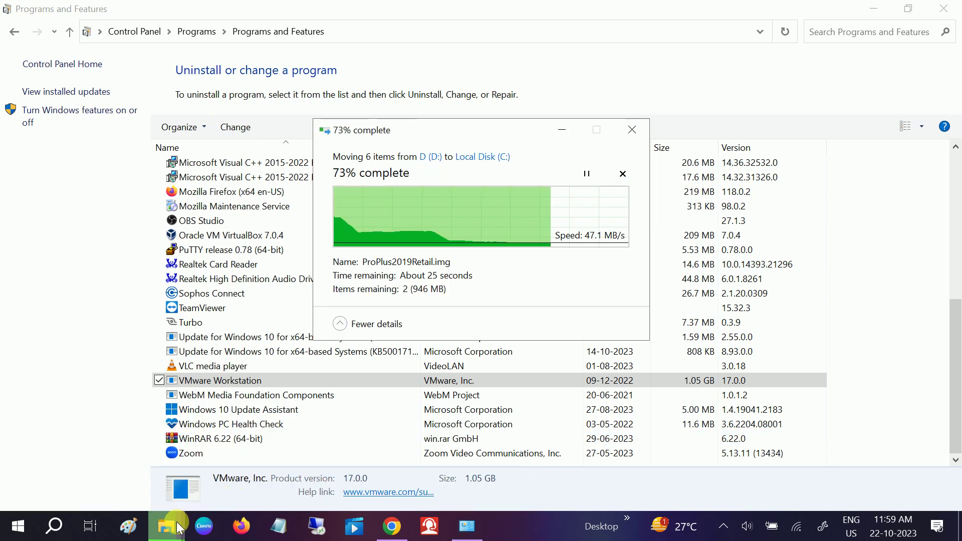
mouse_move(166, 526)
left_click(38, 455)
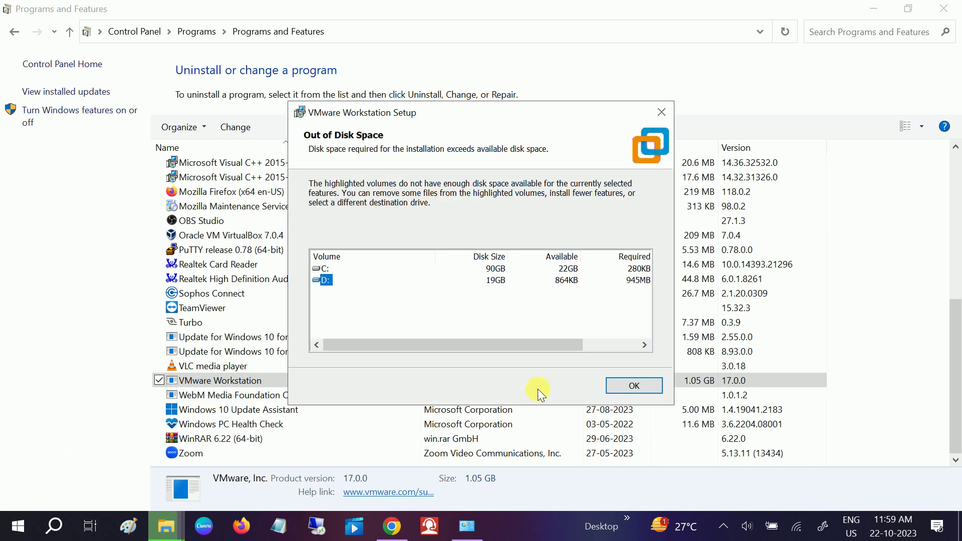
- Dismiss the disk-space warning, retry Remove, then bring the D:-to-C: move progress forward
left_click(615, 384)
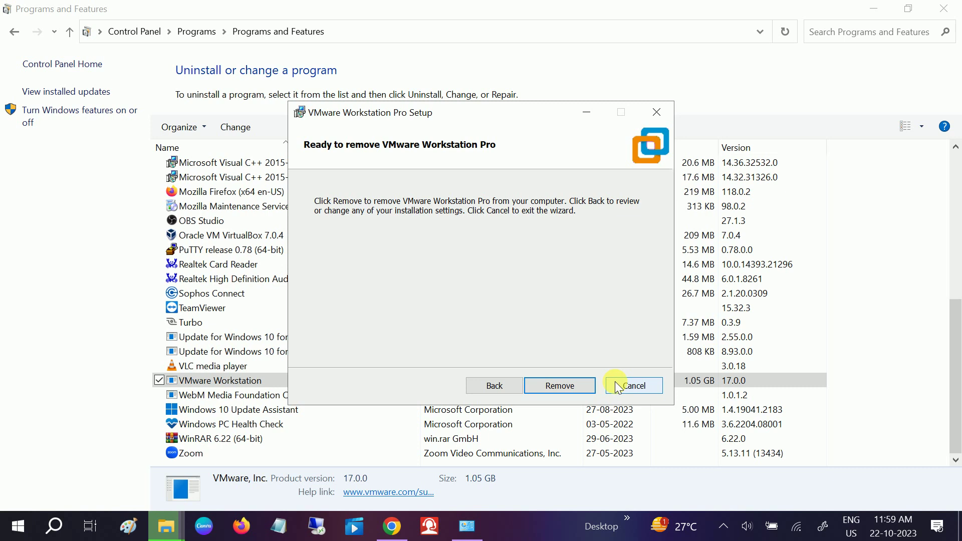
left_click(556, 388)
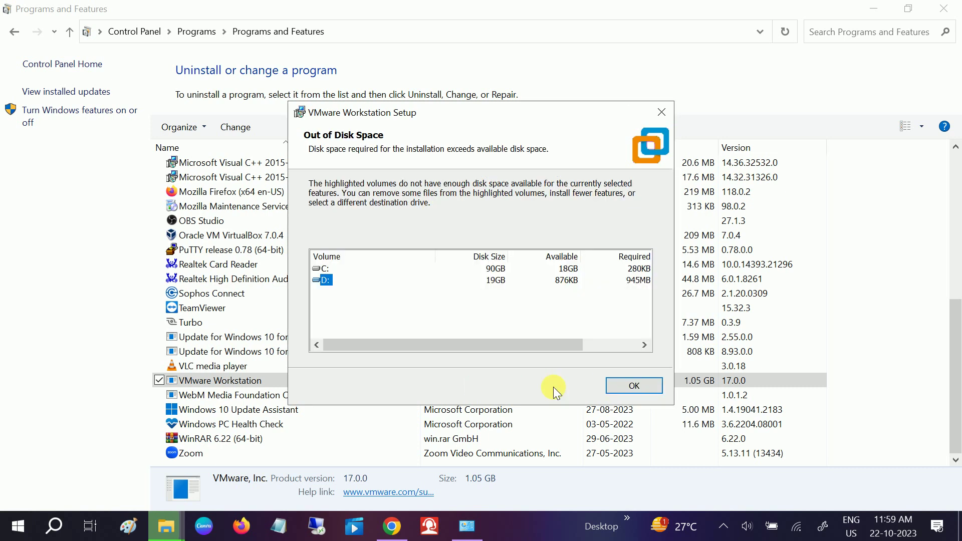
left_click_drag(510, 350, 452, 349)
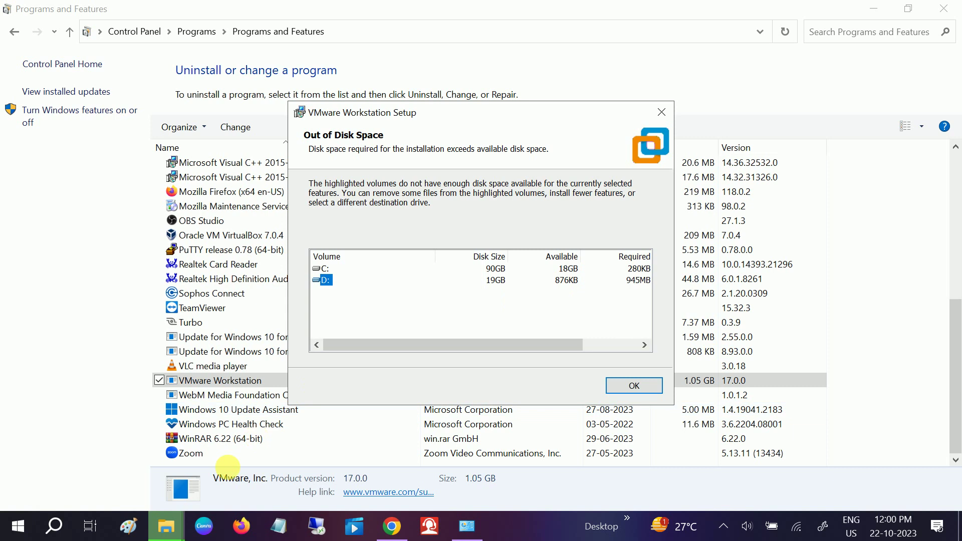
left_click(166, 526)
left_click(349, 456)
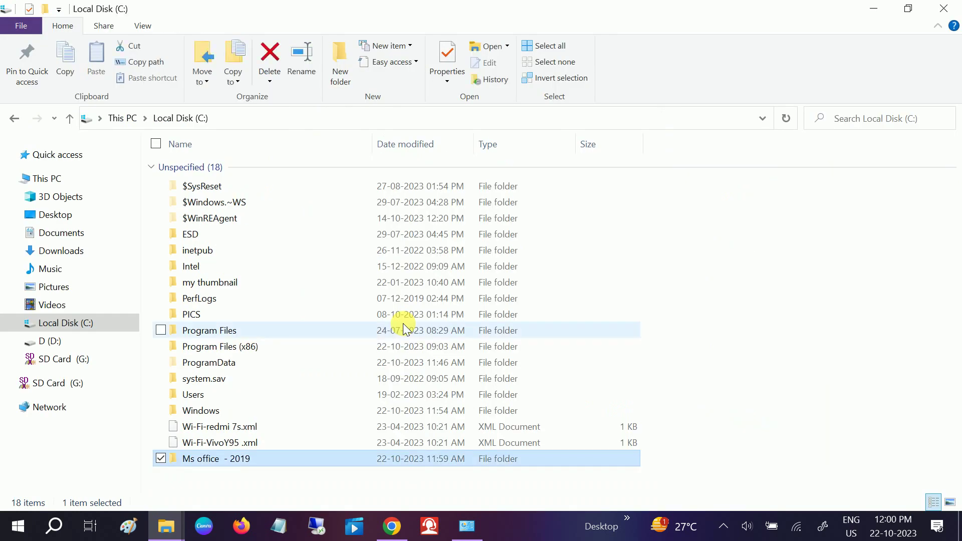
- View This PC to compare drive space (D: 3.50 GB free of 19.5 GB), then return to Programs and Features
left_click(50, 180)
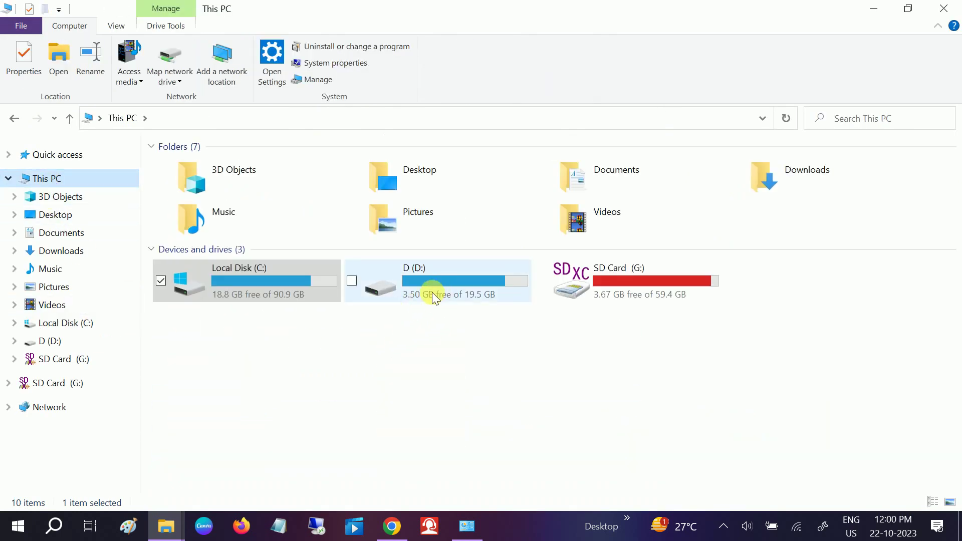
left_click(466, 526)
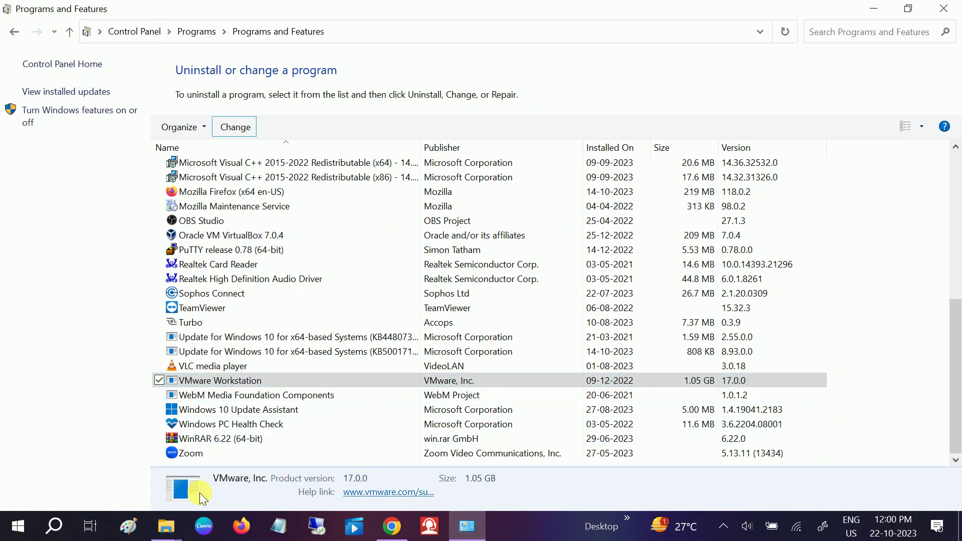
- Bring the VMware setup forward, dismiss the Out of Disk Space warning and retry Remove
left_click(467, 529)
left_click(470, 534)
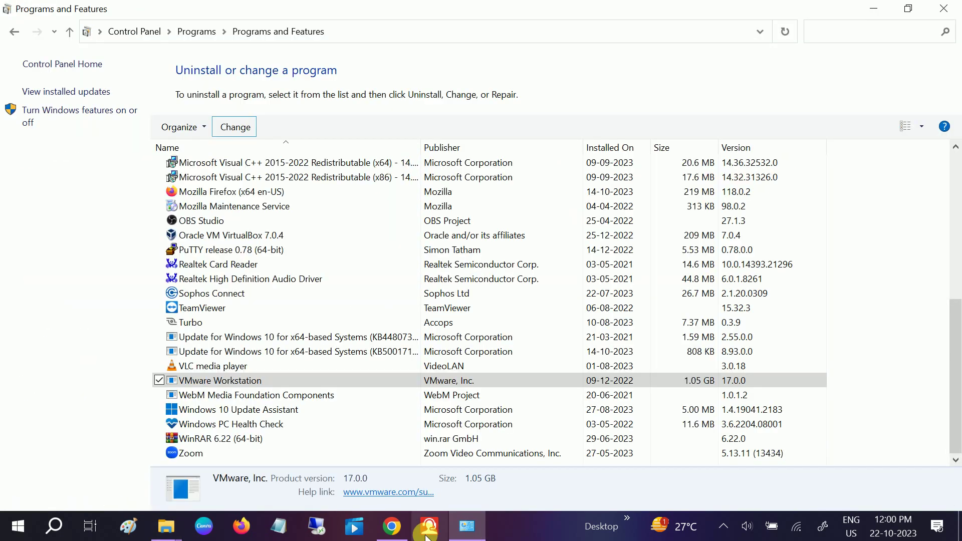
mouse_move(173, 534)
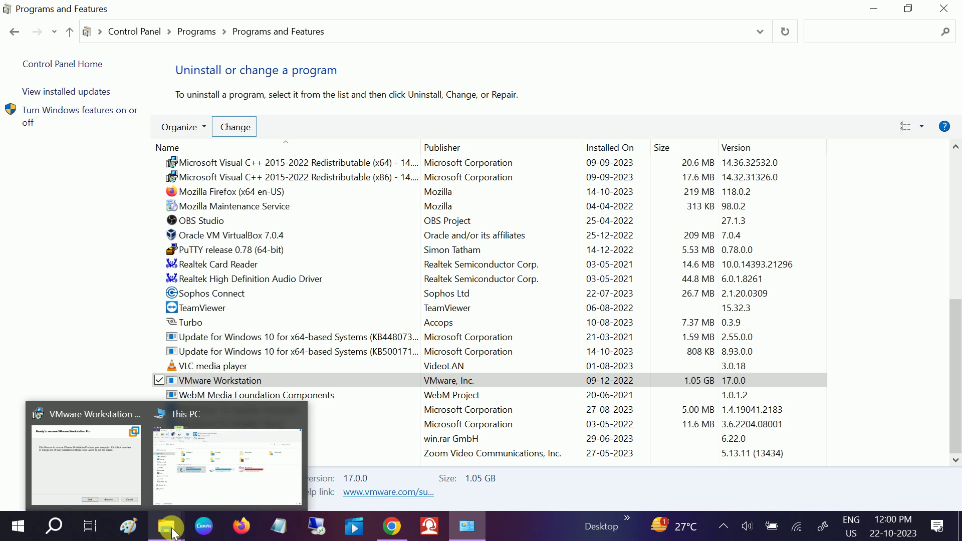
left_click(116, 469)
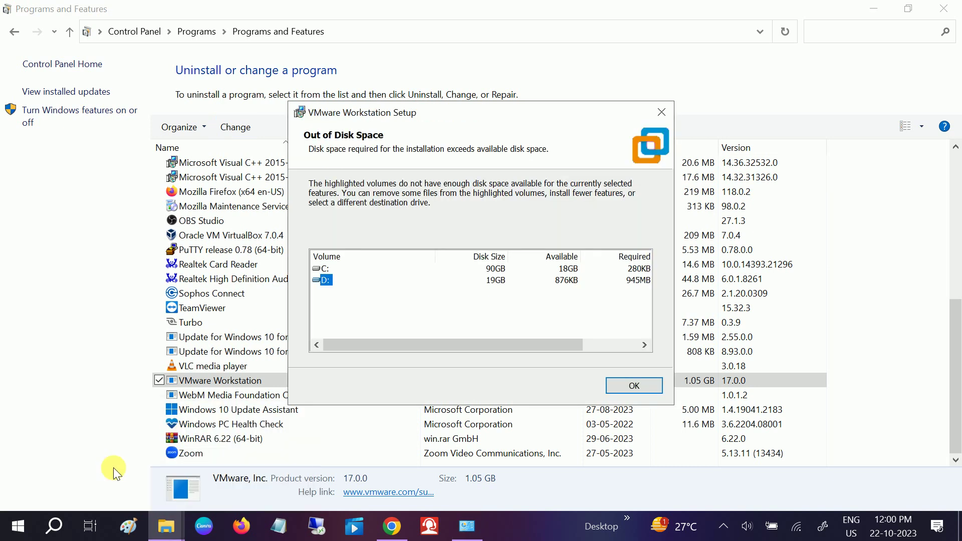
left_click(634, 385)
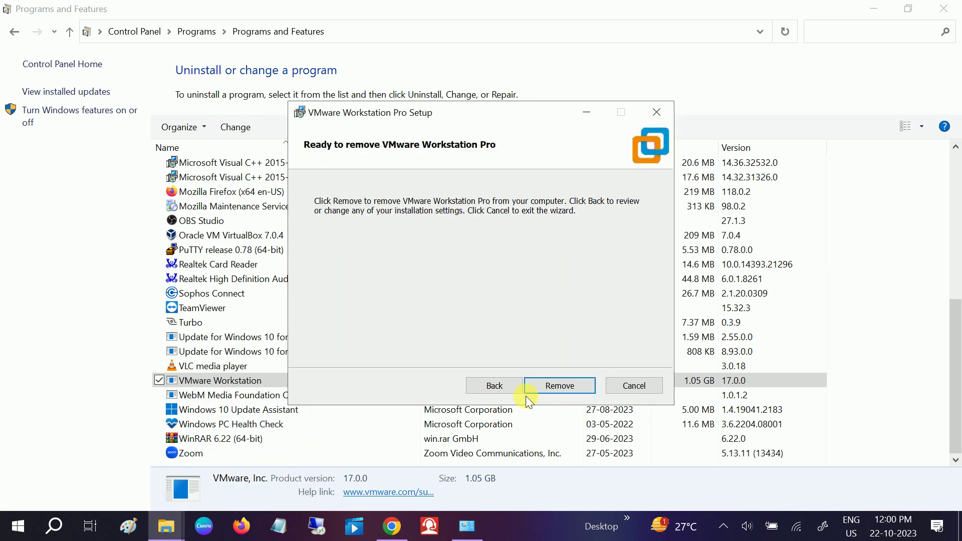
left_click(553, 385)
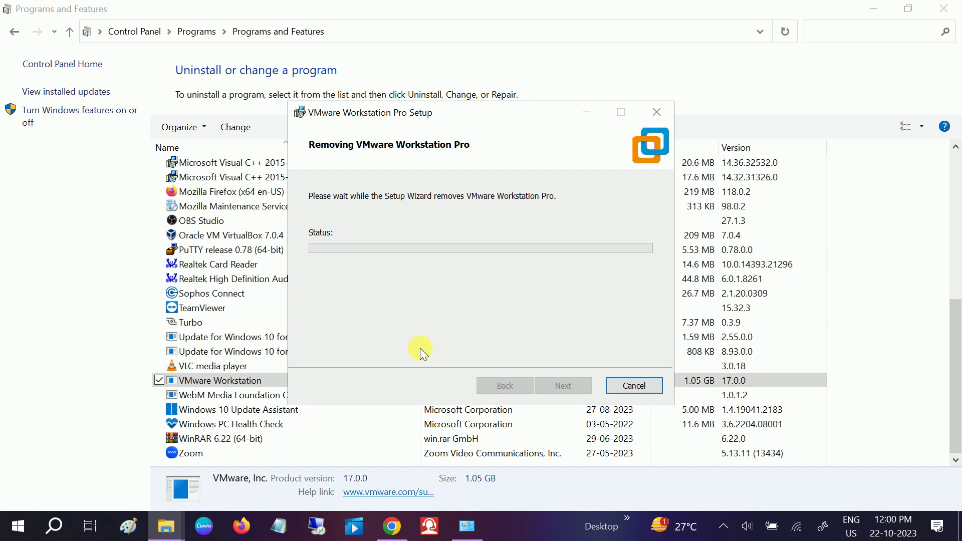
- Nudge the setup window left while removal runs, then switch to This PC showing C: at 18.8 GB free
left_click_drag(522, 117, 513, 117)
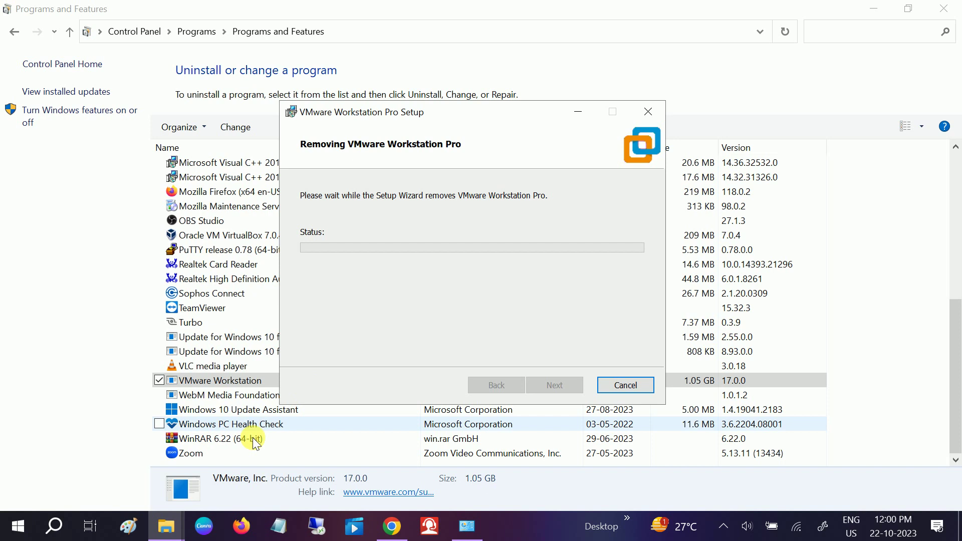
mouse_move(166, 526)
left_click(106, 445)
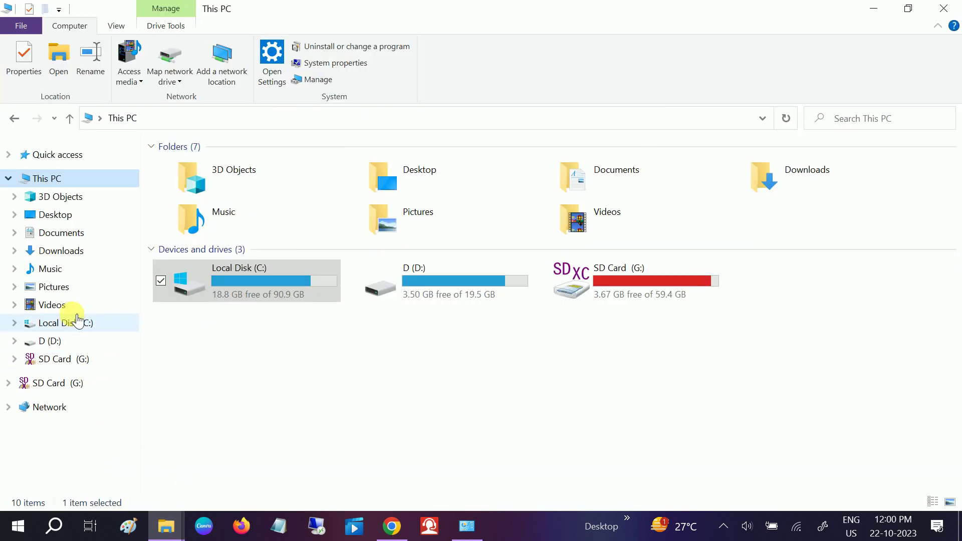
- Refresh This PC's drive figures, minimize it, and shift the setup wizard left to watch it finish
right_click(198, 344)
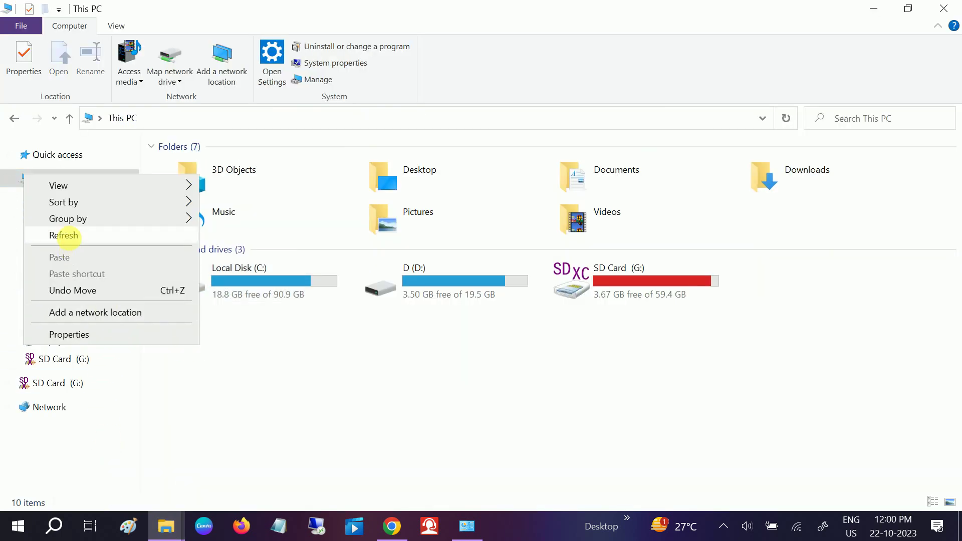
left_click(64, 235)
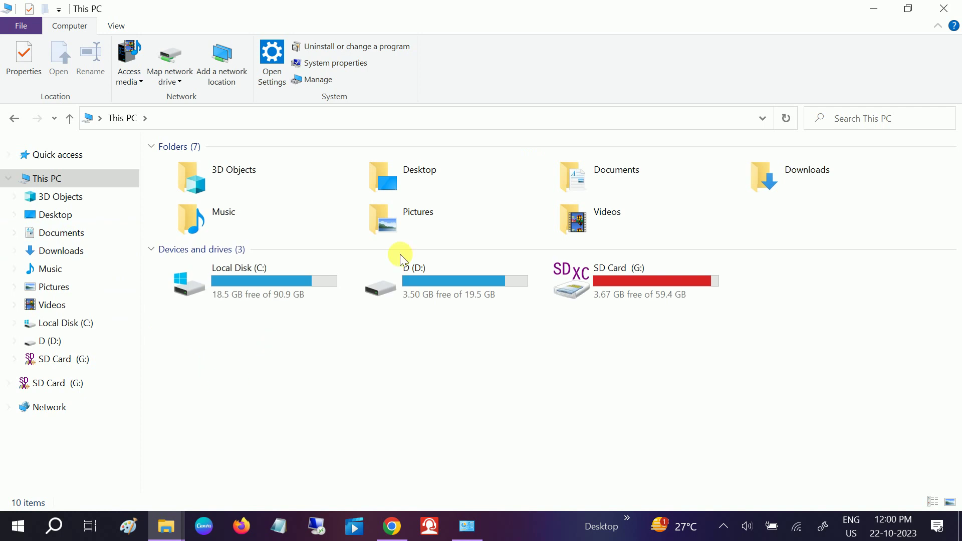
left_click(882, 9)
left_click_drag(549, 111, 524, 112)
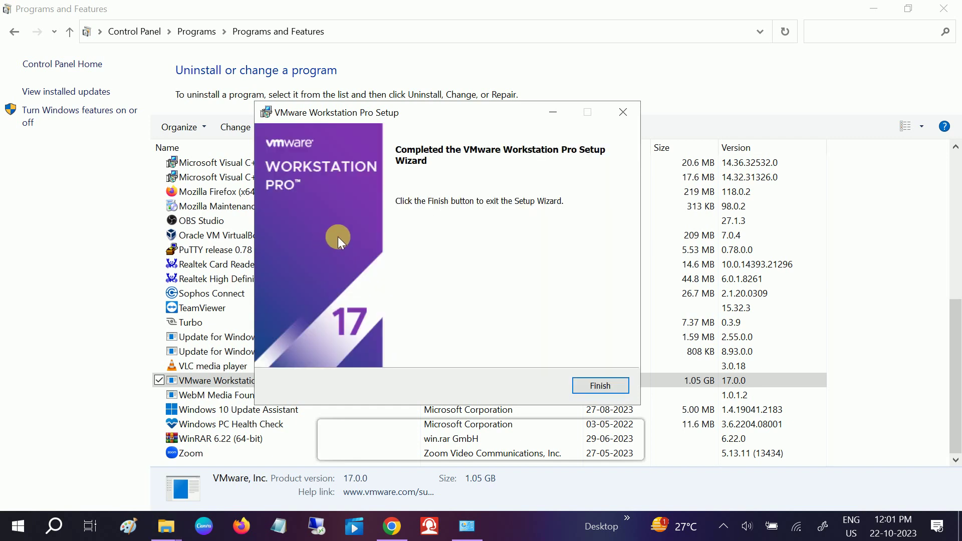
- Finish the completed setup wizard and refresh the installed programs list, now 40 programs
left_click(616, 387)
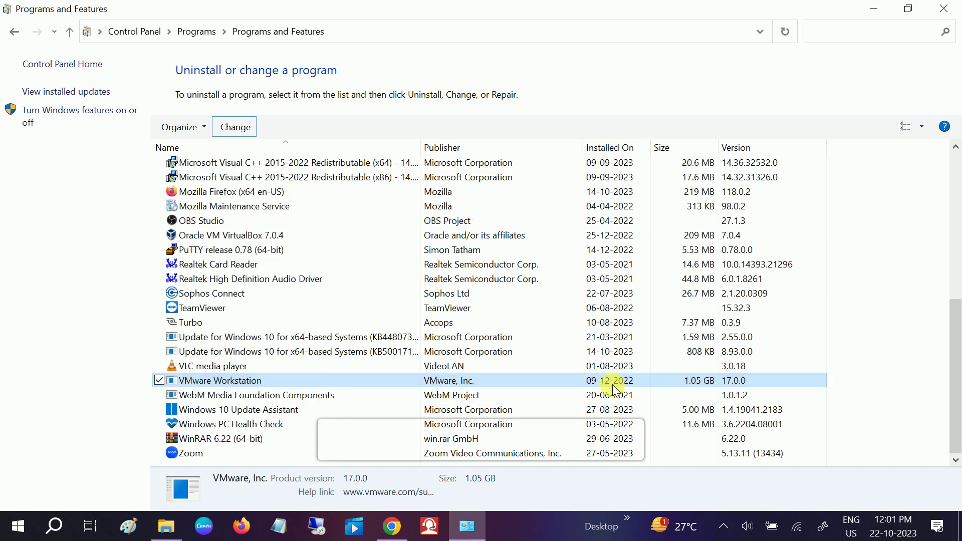
right_click(891, 245)
left_click(816, 307)
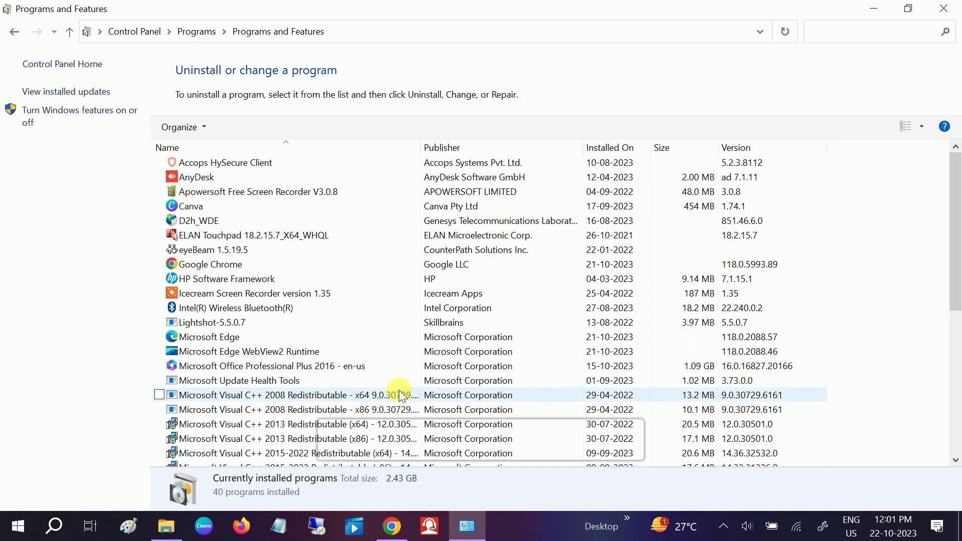
scroll(327, 350, "down", 3)
scroll(329, 355, "down", 3)
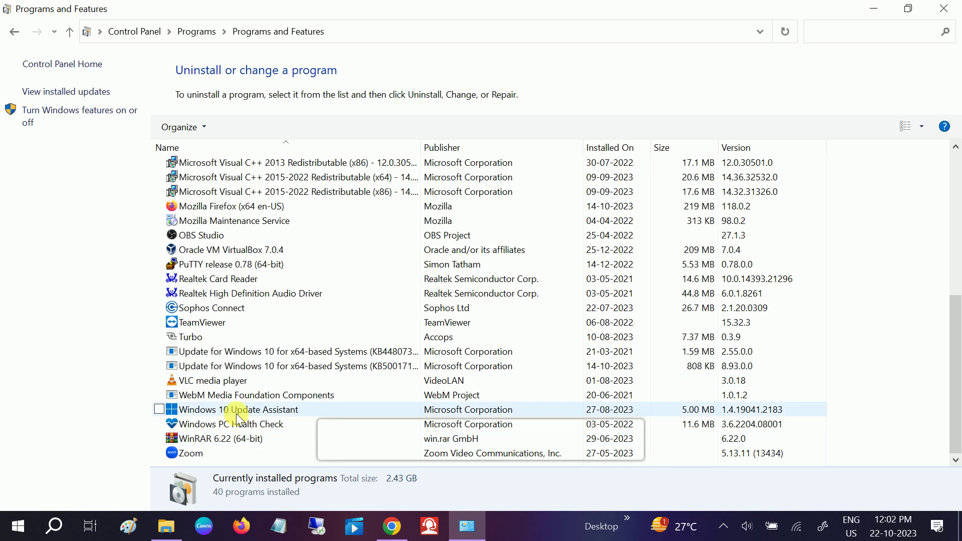
scroll(236, 413, "up", 7)
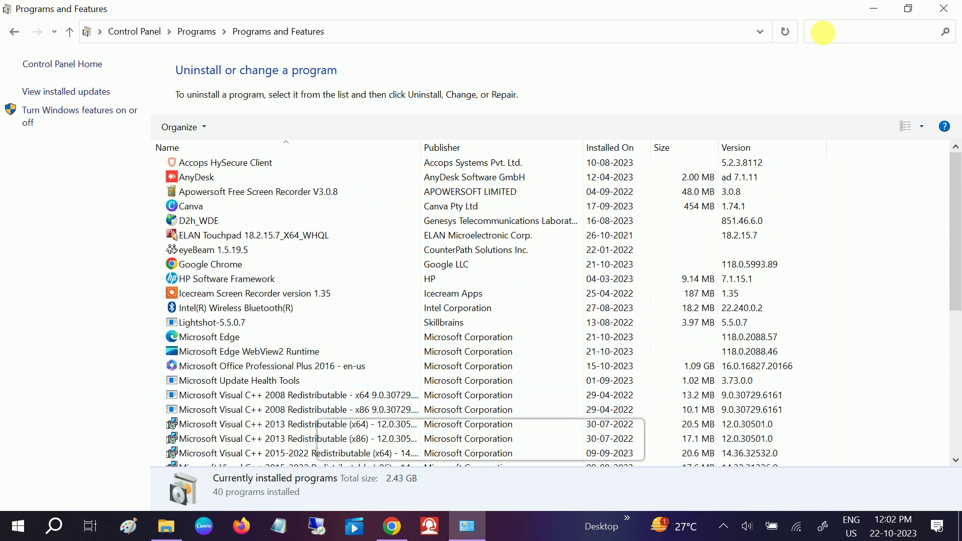
- Search the programs for 'vm' to confirm no VMware entry remains, then close and open This PC
left_click(836, 37)
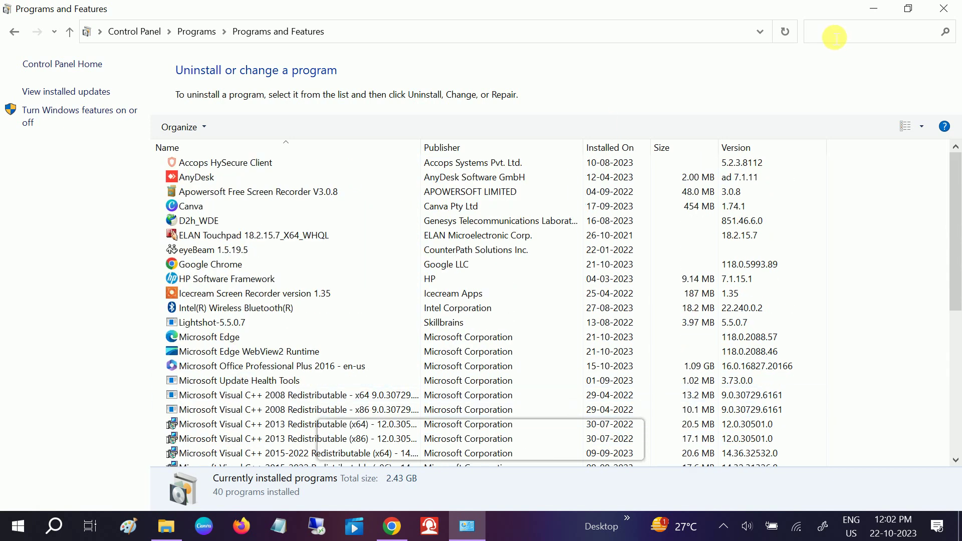
type("vm")
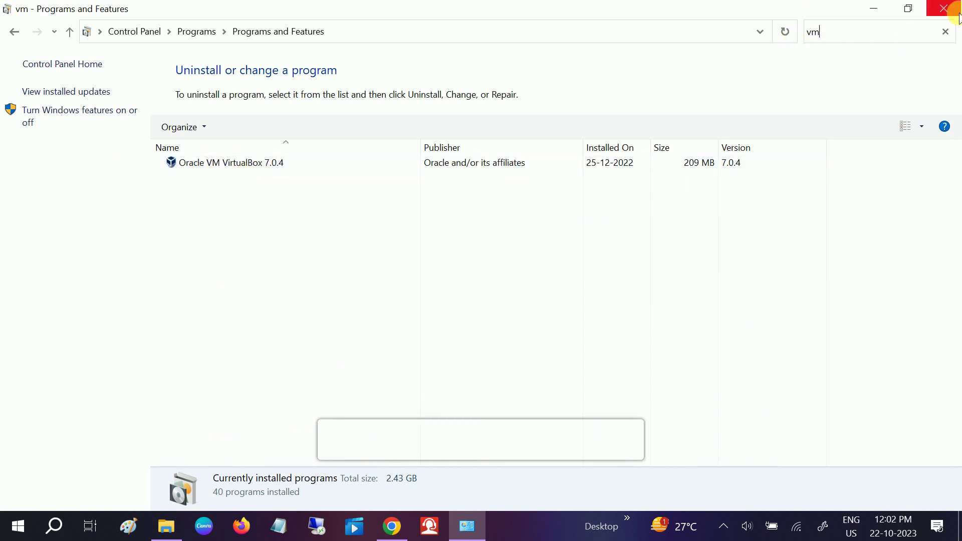
left_click(945, 8)
left_click(167, 527)
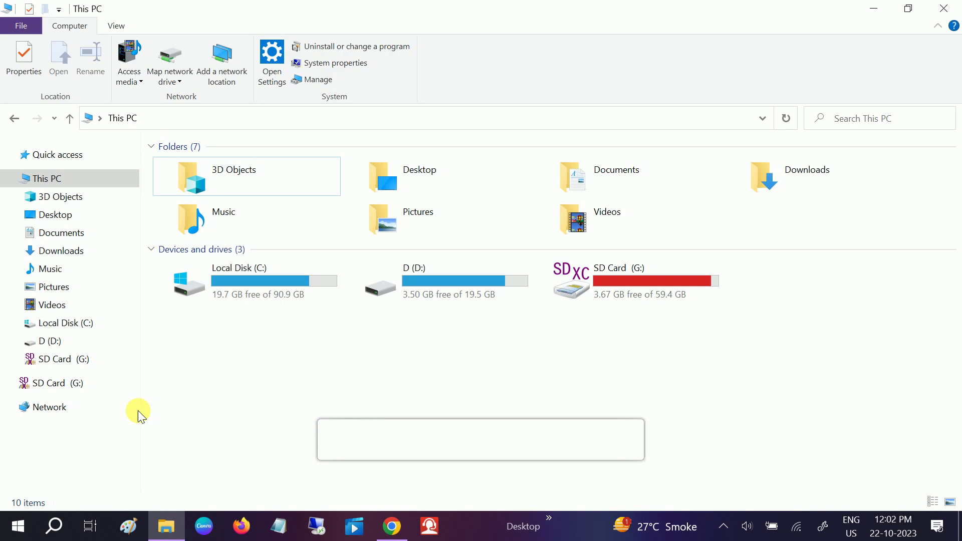
- Refresh This PC to show 19.7 GB free on C:, then confirm D:'s vmware folder is empty
right_click(222, 364)
left_click(110, 247)
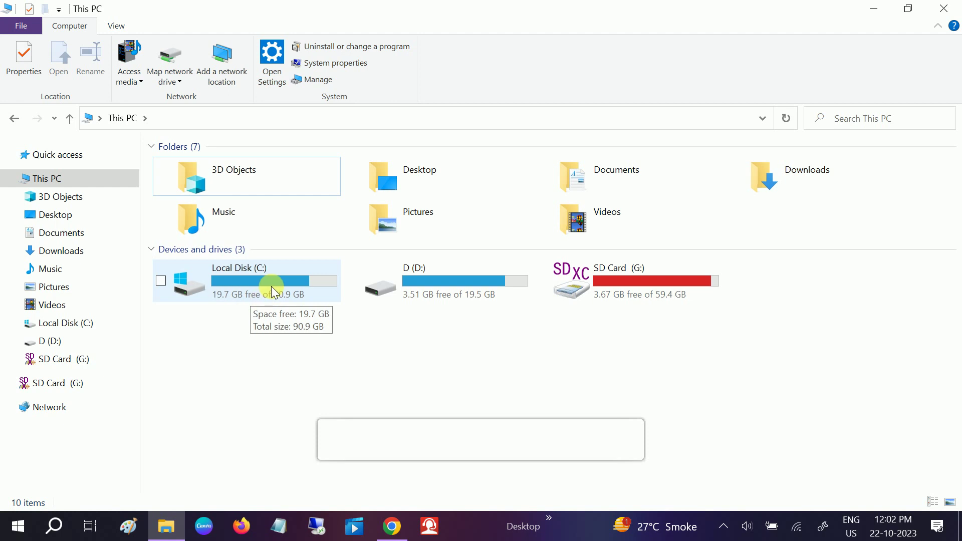
left_click(430, 281)
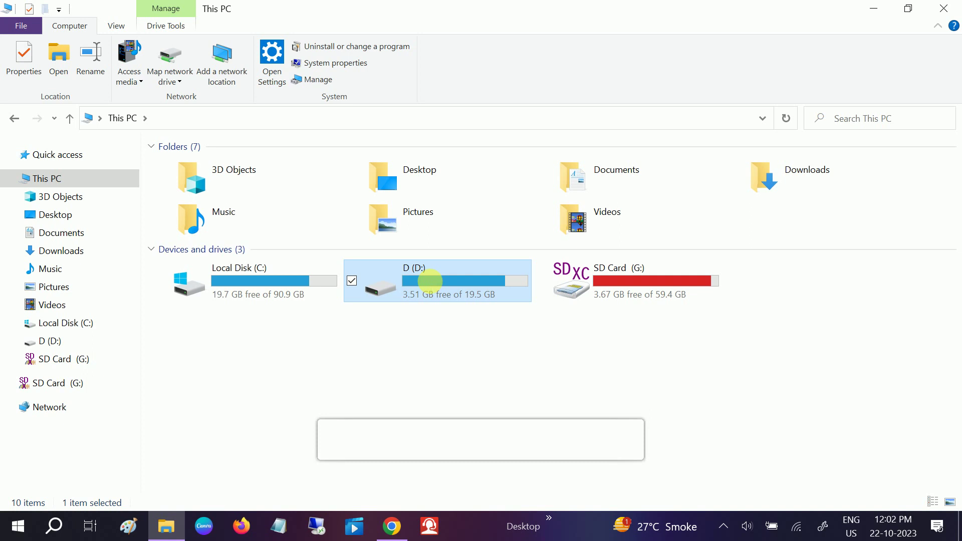
double_click(430, 280)
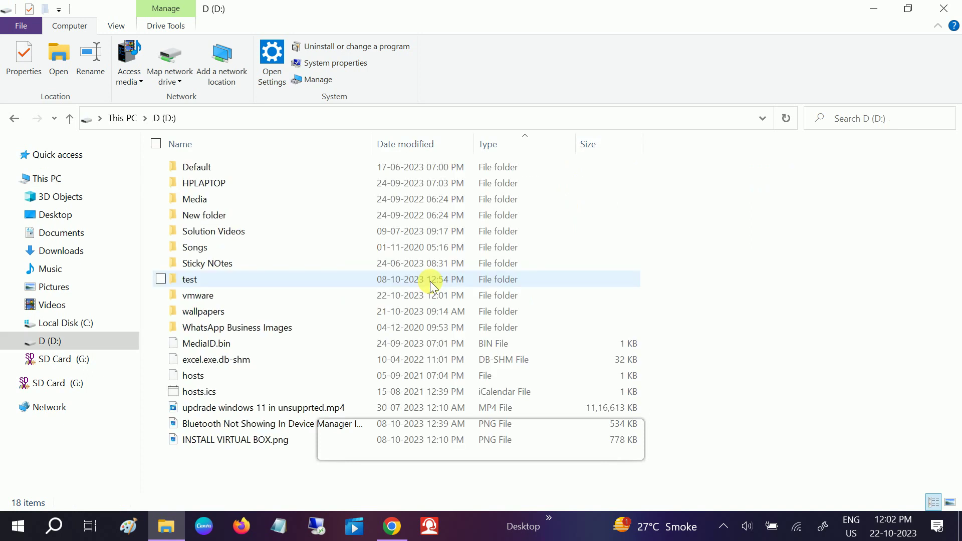
double_click(218, 301)
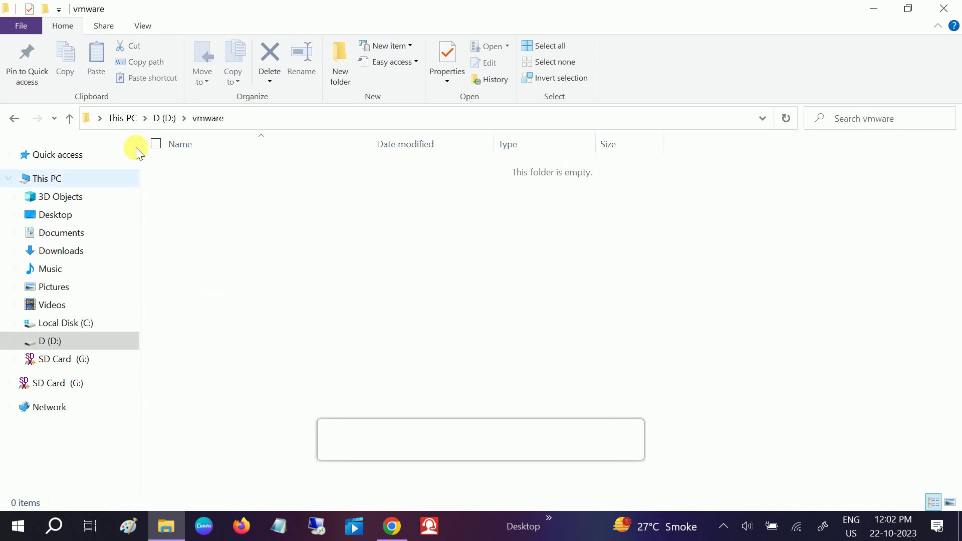
left_click(70, 118)
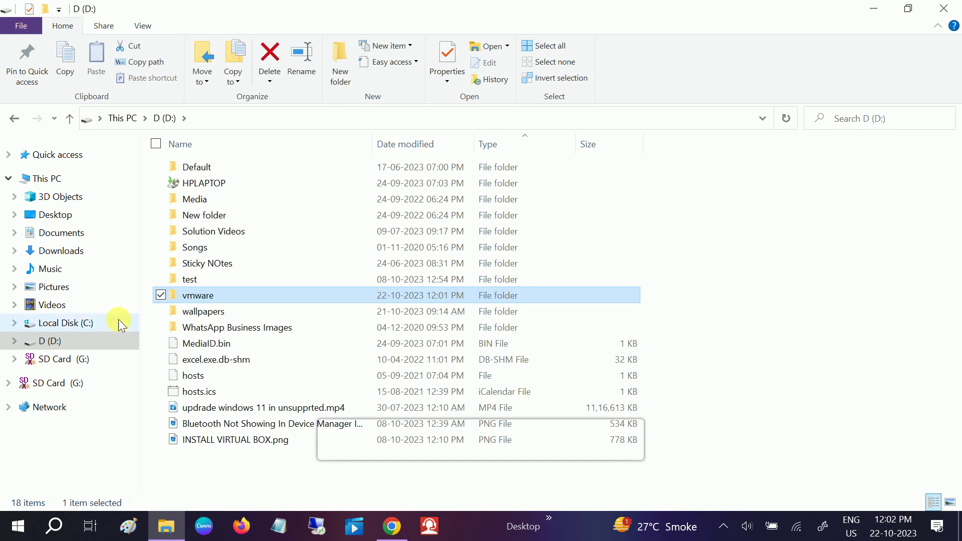